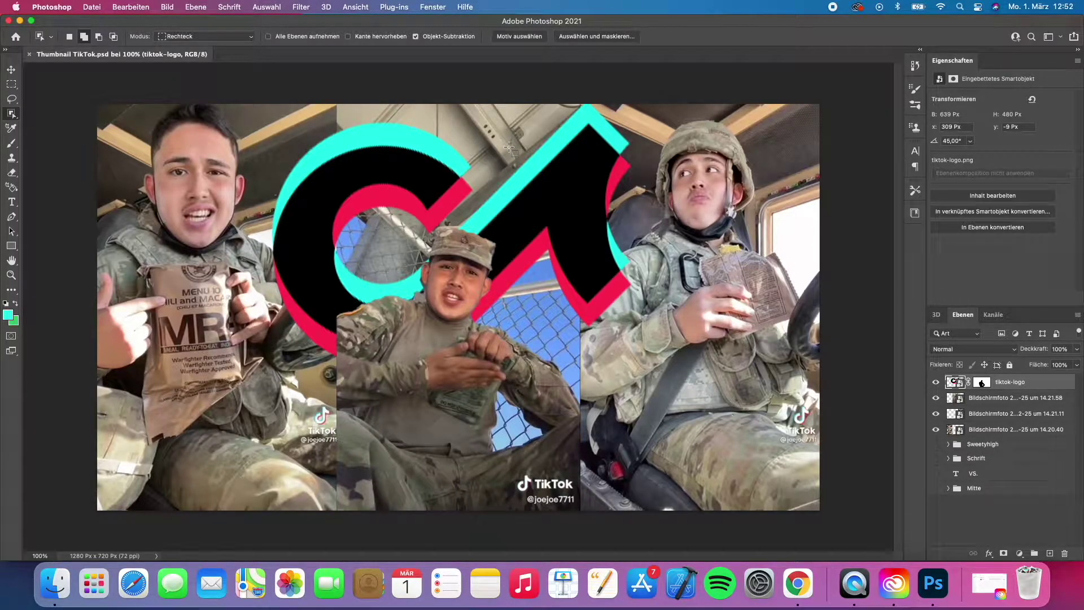
Open #233.mp4 from the #233 folder in QuickTime Player and play it full screen.
drag(58, 22, 134, 27)
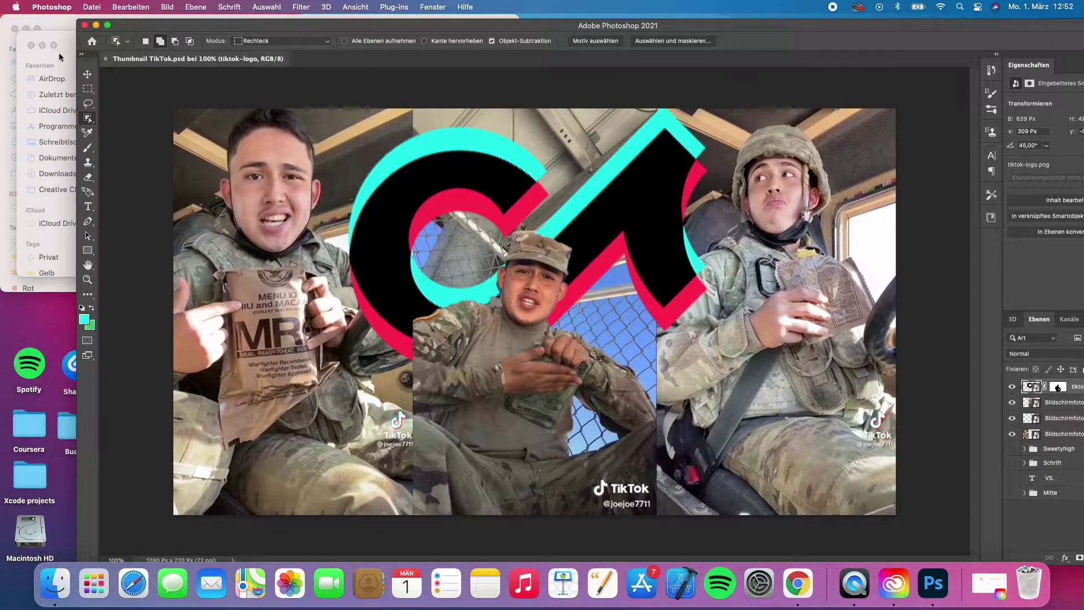
click(60, 56)
click(59, 30)
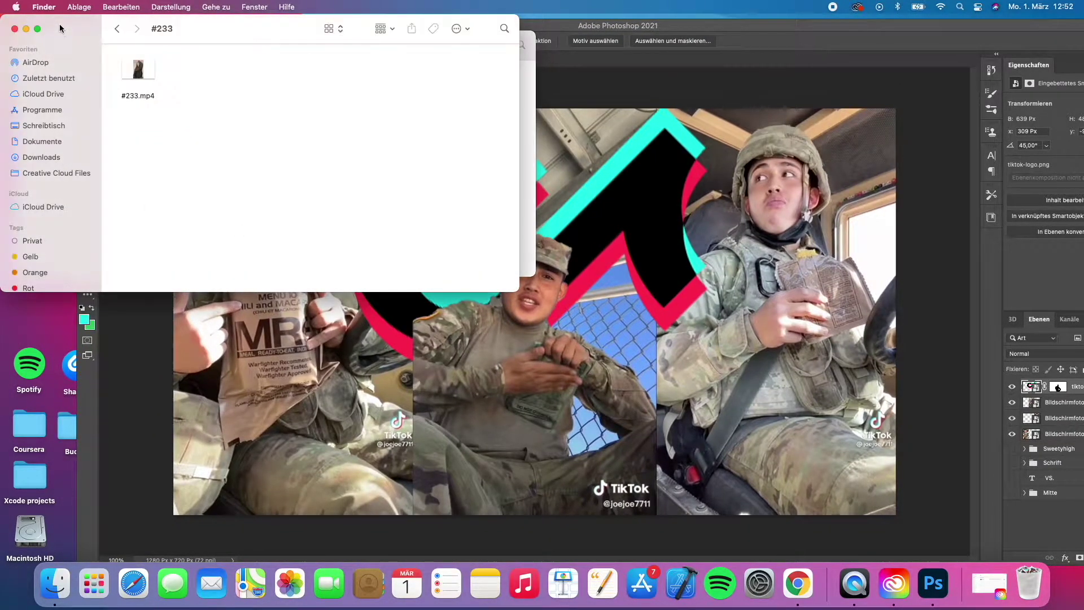
double_click(148, 73)
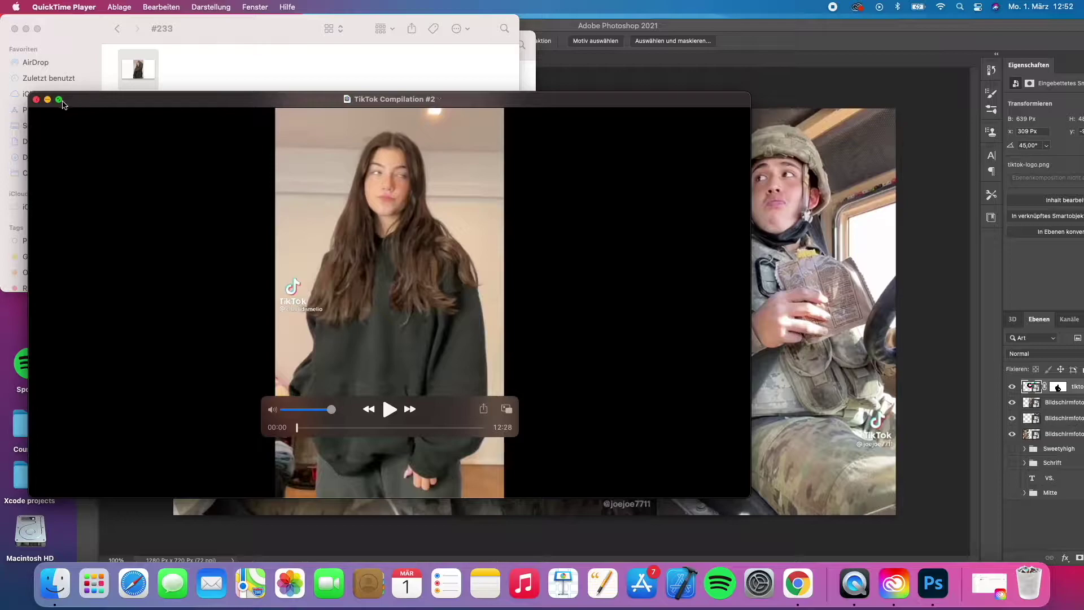
click(60, 100)
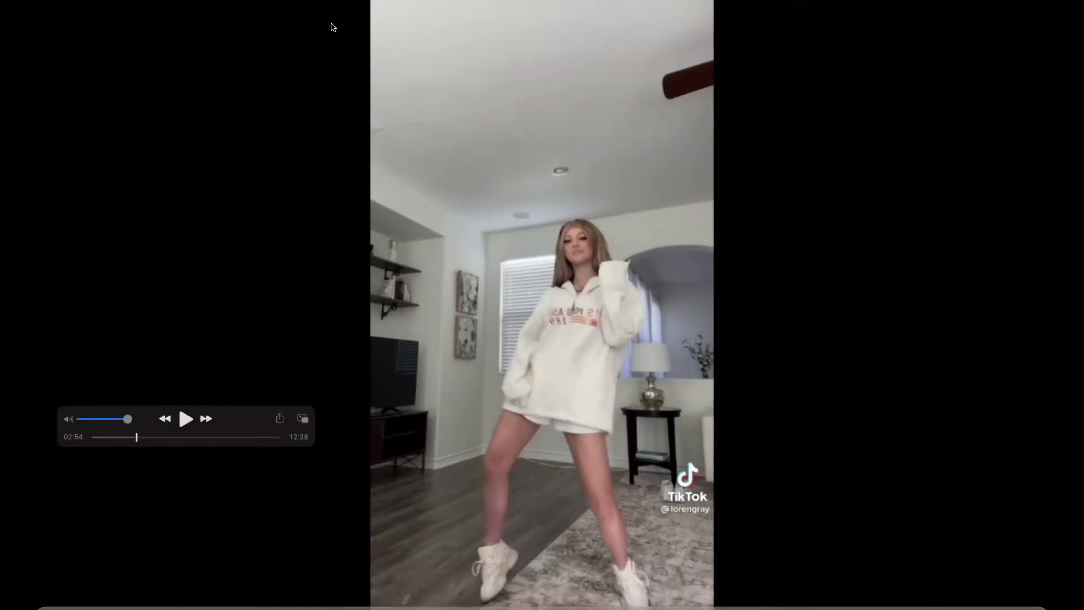
Exit full-screen playback of the compilation at around 02:54.
key(Escape)
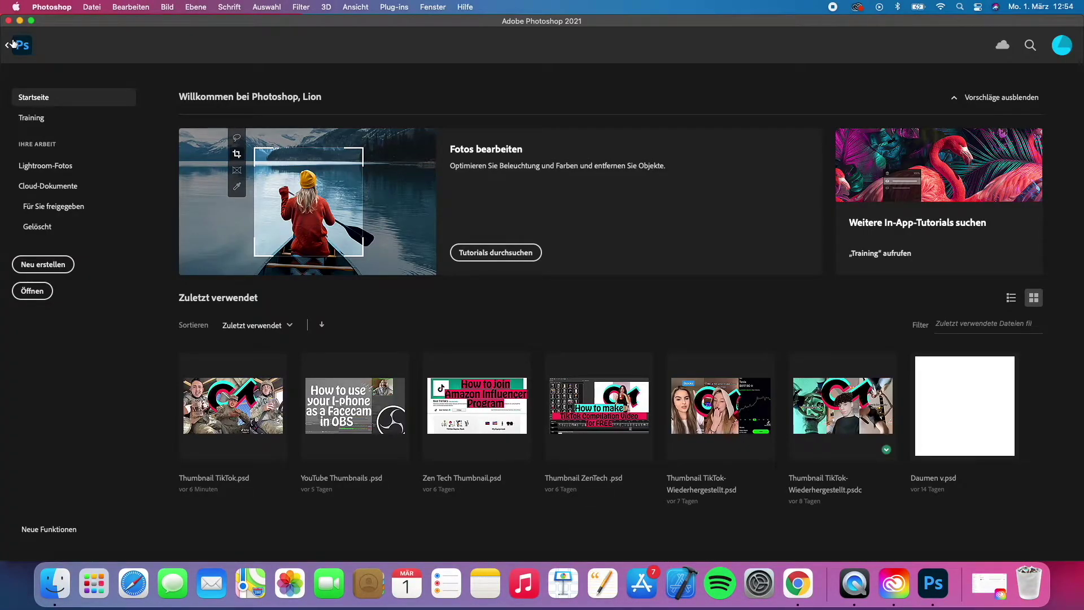
Create a new document with width 1280 and height 720 pixels.
click(64, 264)
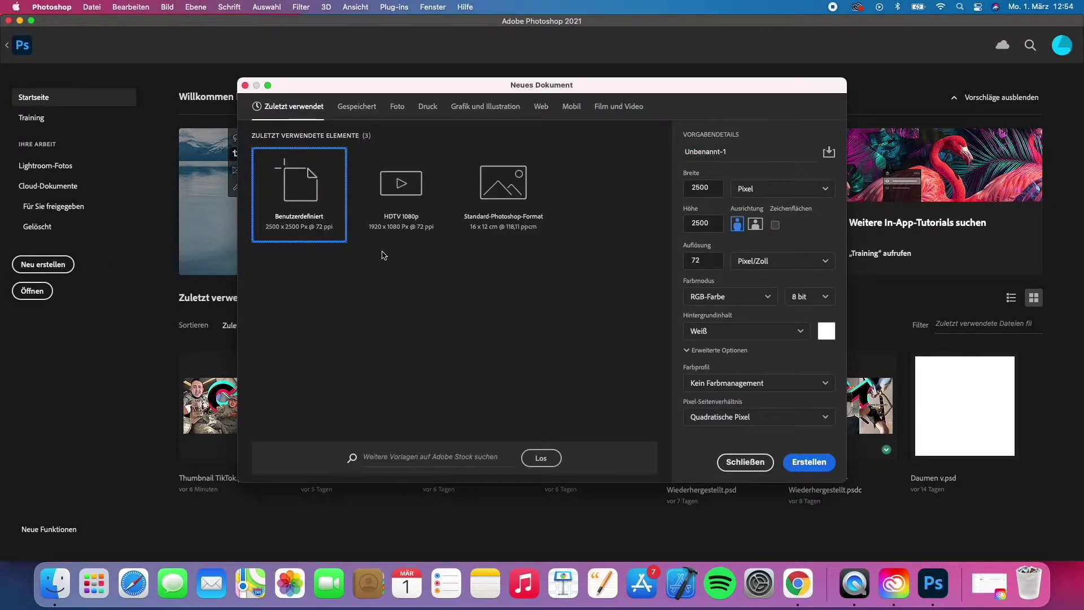
click(717, 186)
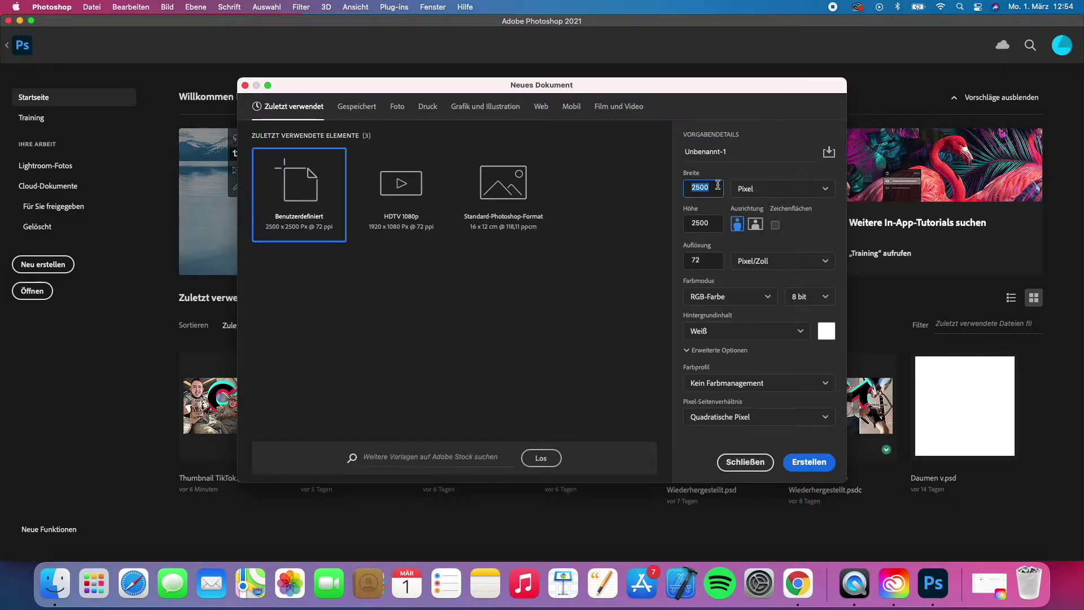
text(128)
click(710, 222)
text(720)
click(813, 462)
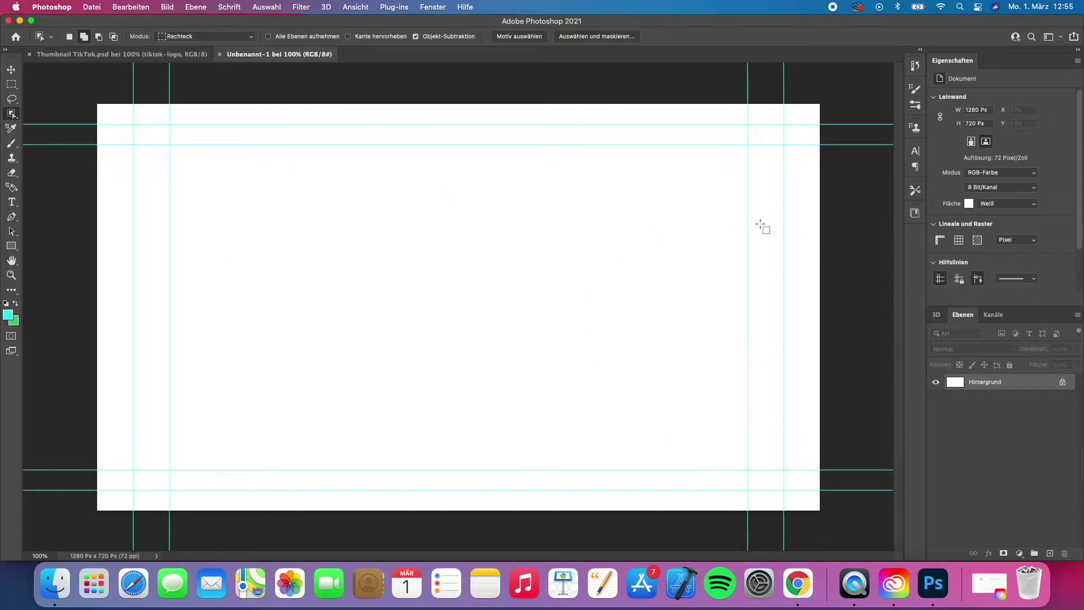
Place the first dancer screenshot at 71% and move it into the right third.
drag(197, 20, 288, 26)
click(62, 29)
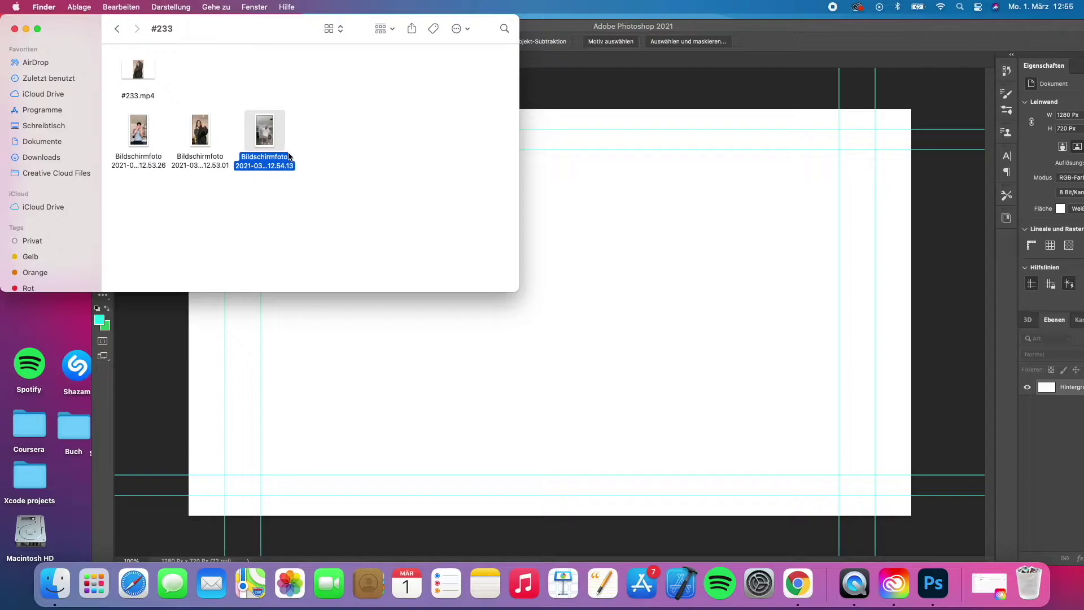
drag(289, 156, 664, 359)
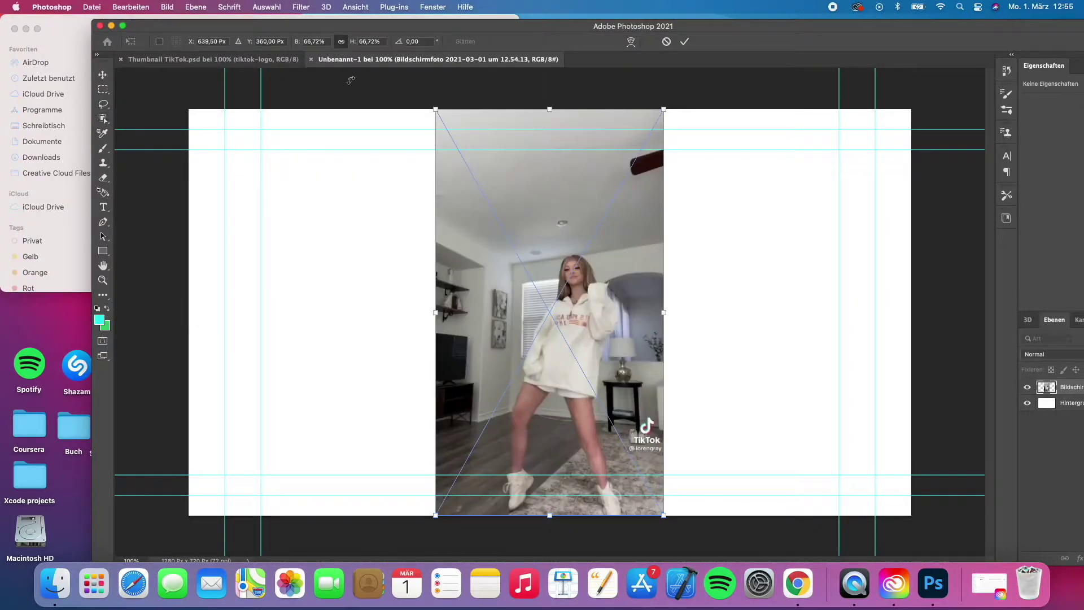
click(311, 42)
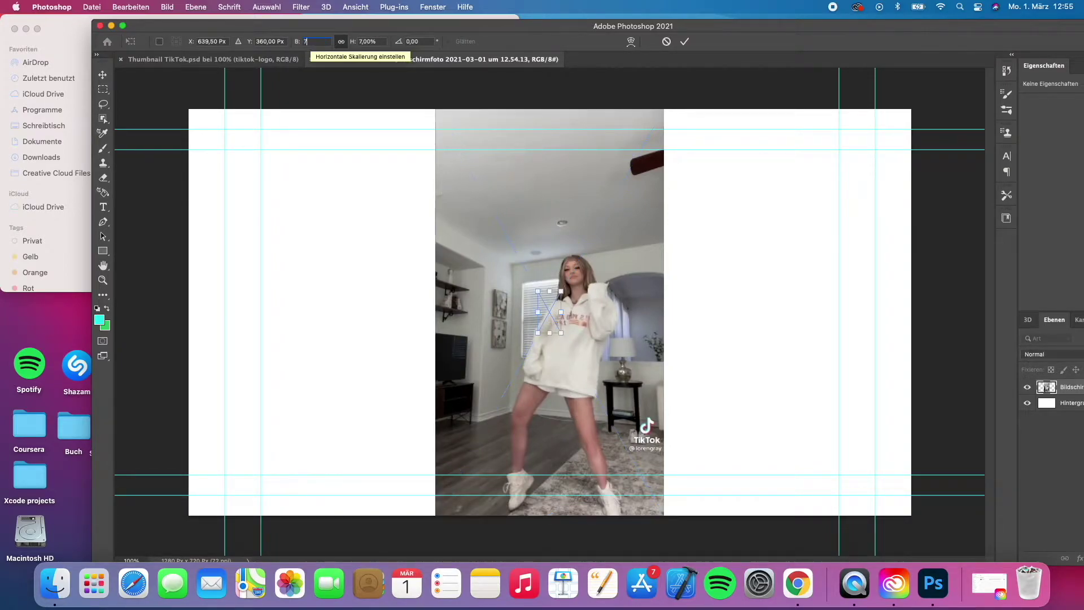
text(71)
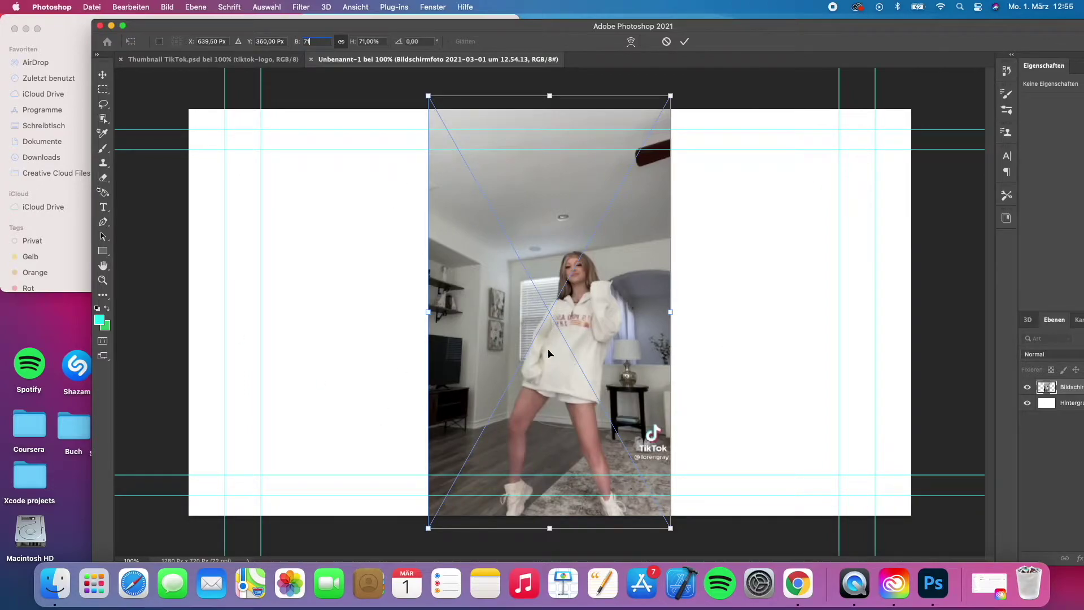
click(684, 41)
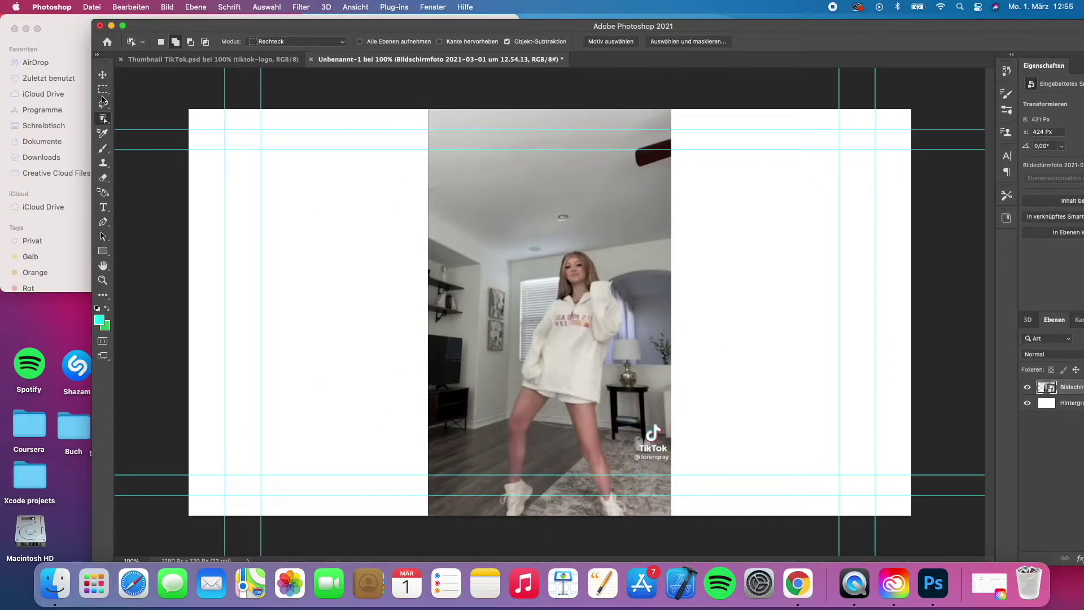
click(102, 75)
drag(484, 290, 718, 273)
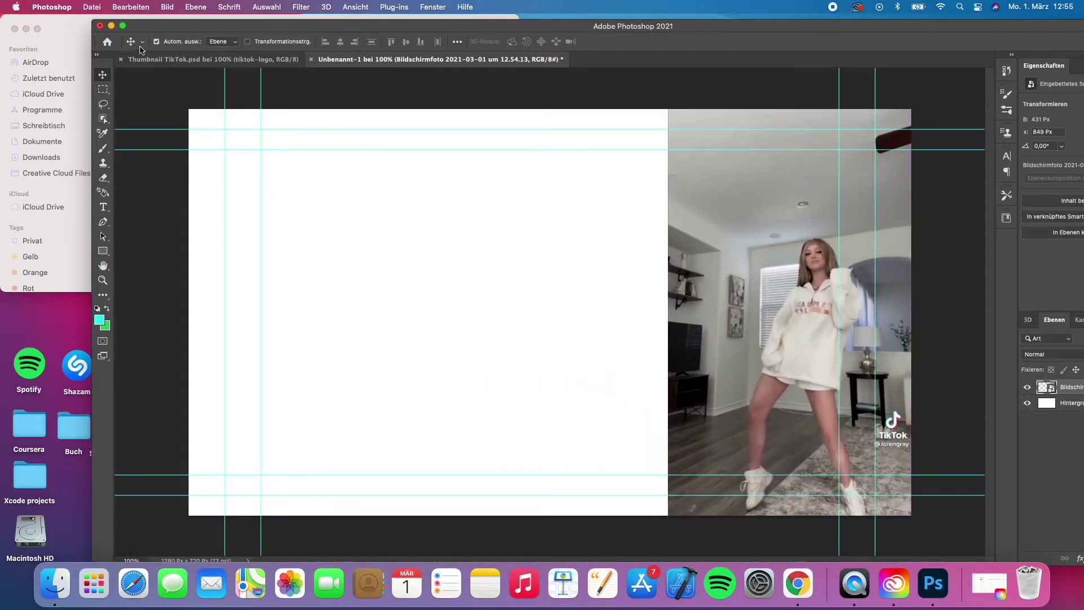
Place the second screenshot at 71% height and move it into the left third.
click(94, 118)
drag(194, 163, 408, 349)
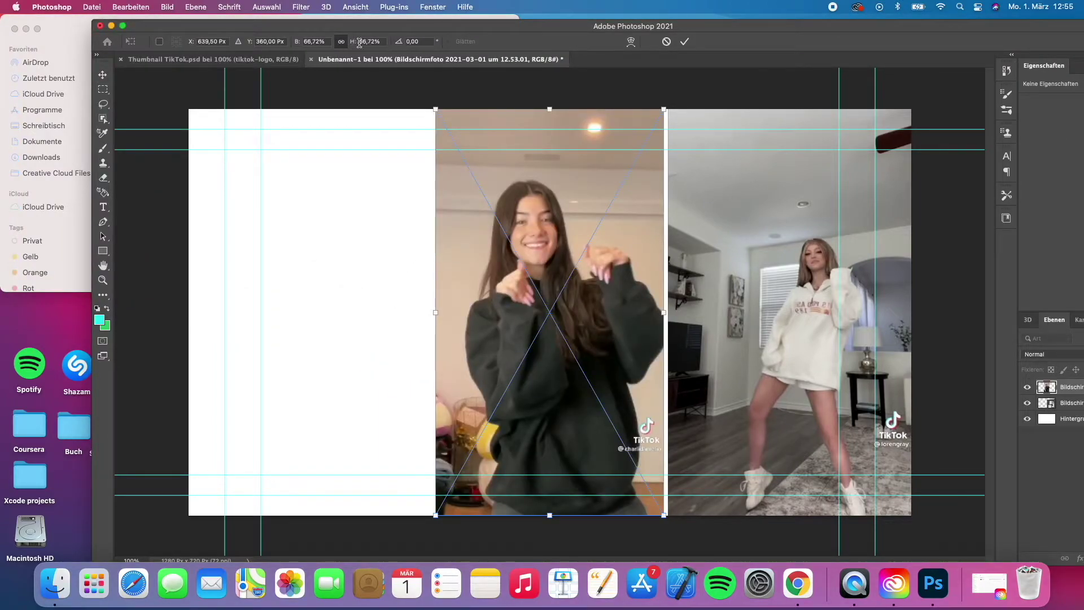
click(360, 42)
text(871)
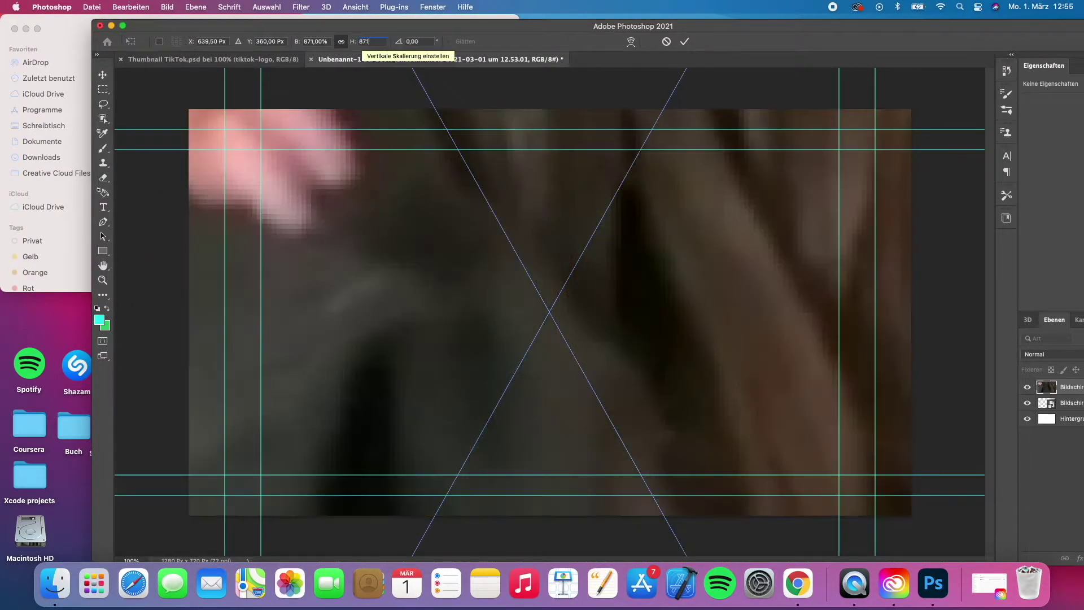
key(BackSpace)
key(BackSpace)
key(BackSpace)
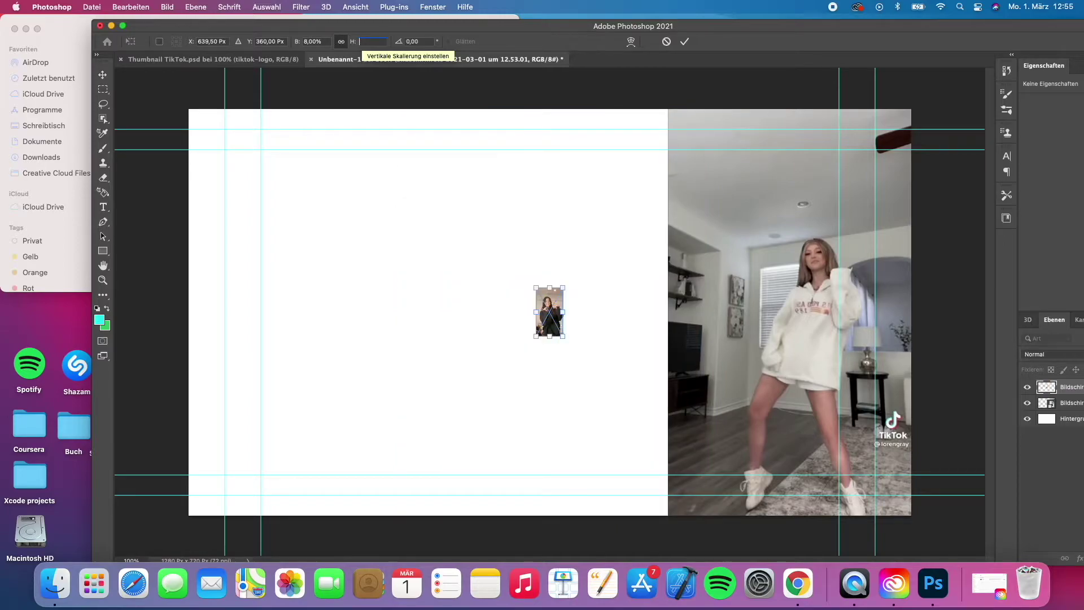
text(71)
drag(496, 336, 259, 327)
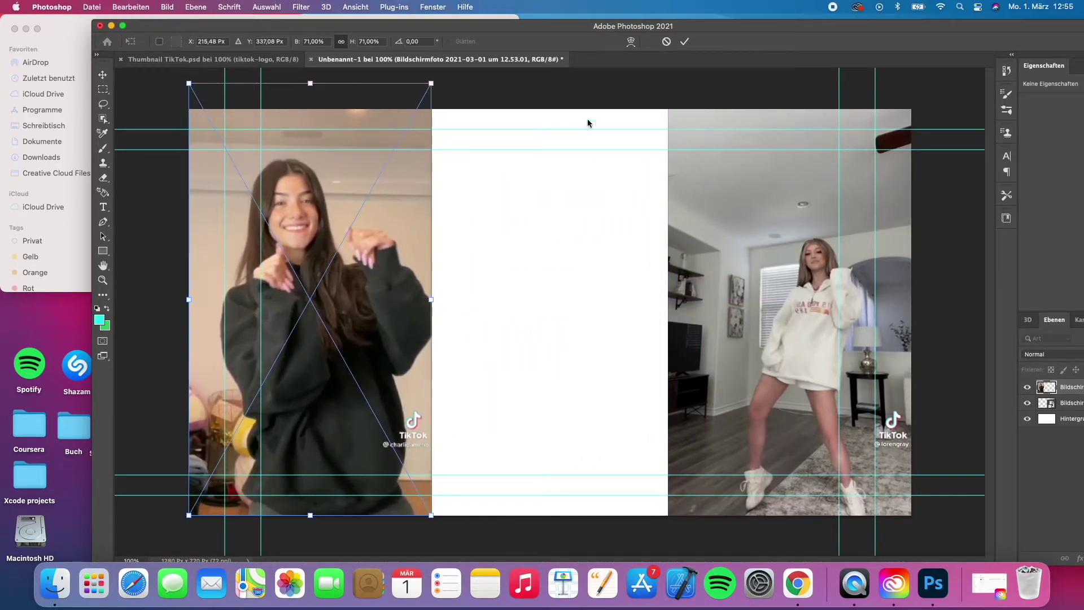
click(684, 41)
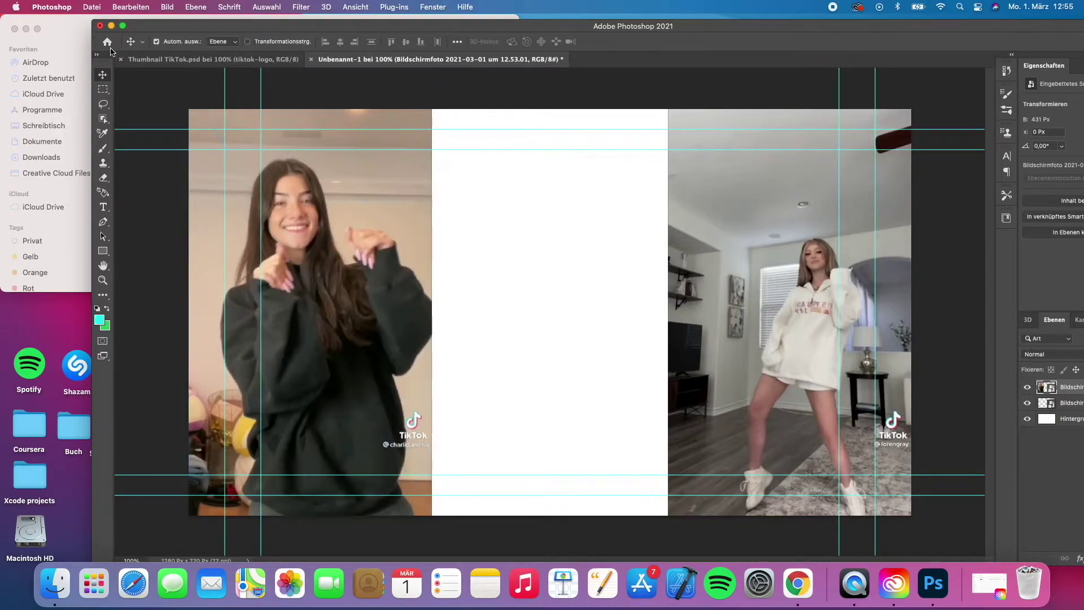
Place the third screenshot at 71% height in the middle strip.
click(74, 50)
drag(131, 135, 527, 339)
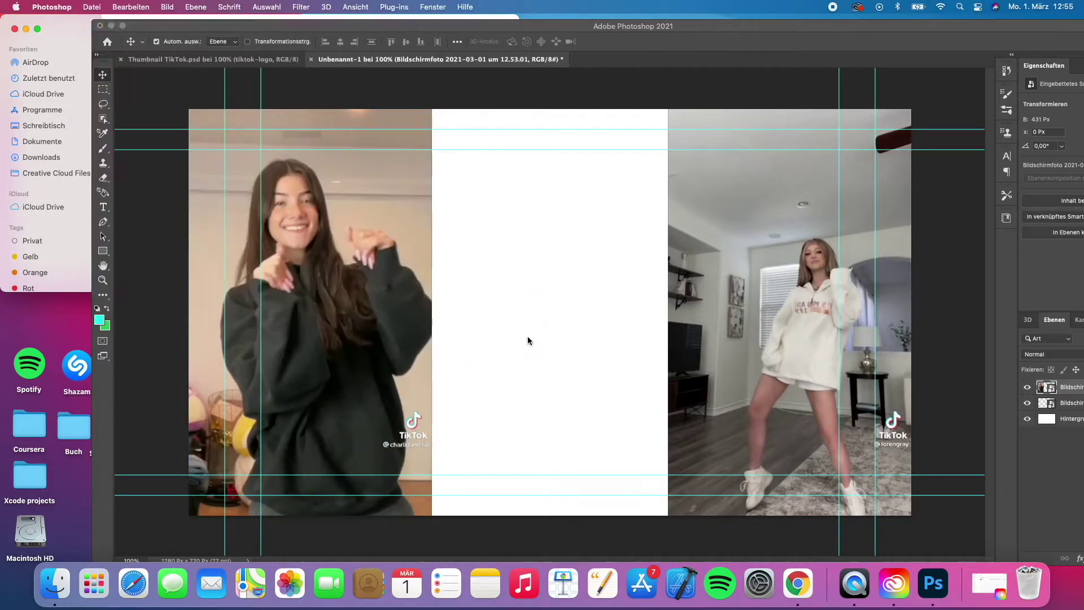
click(372, 41)
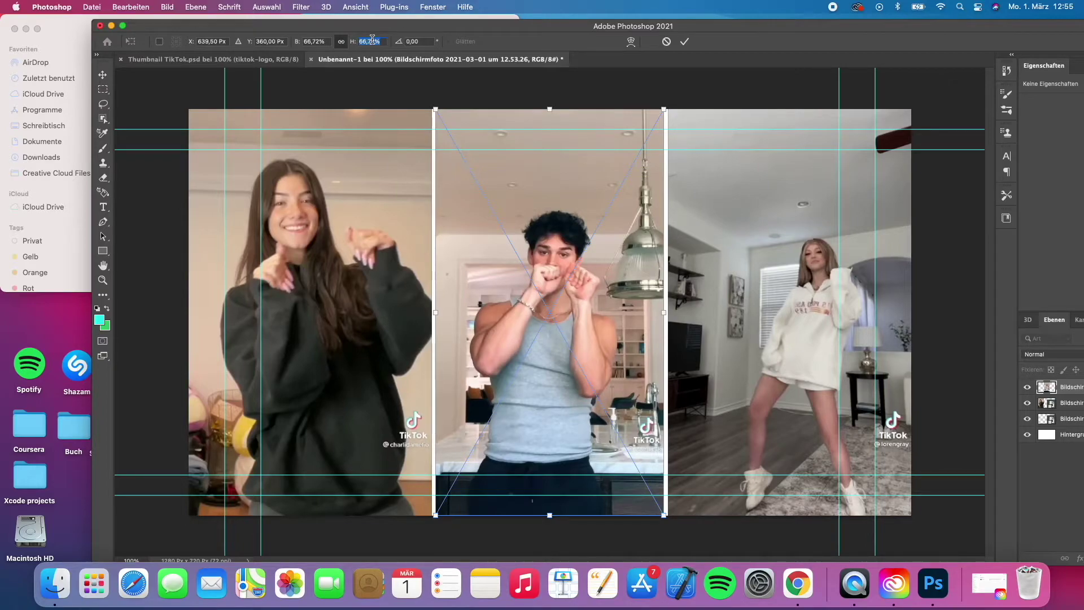
text(71)
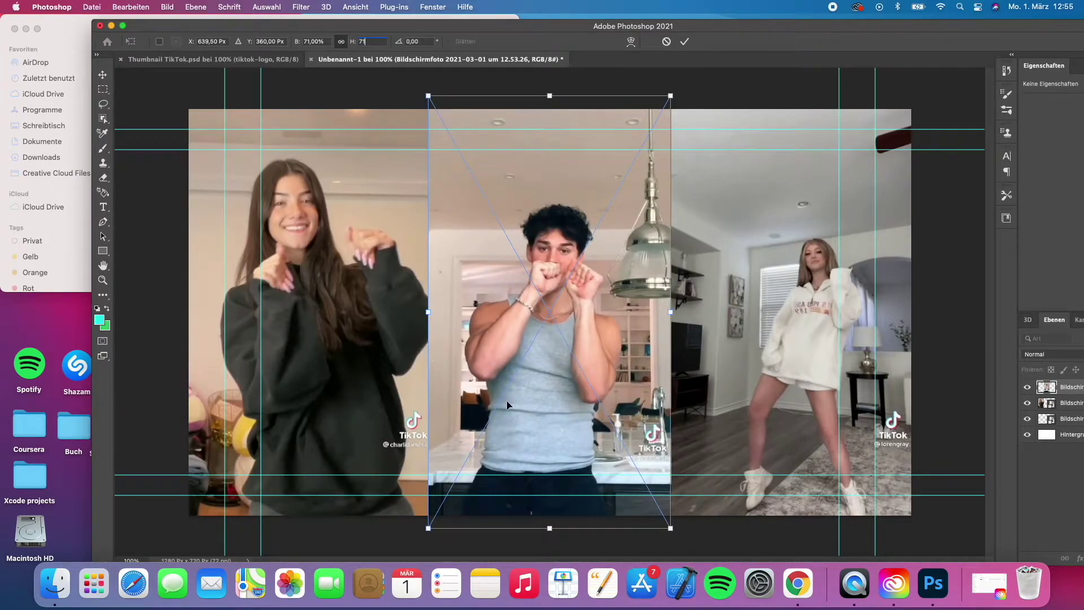
drag(507, 404, 508, 392)
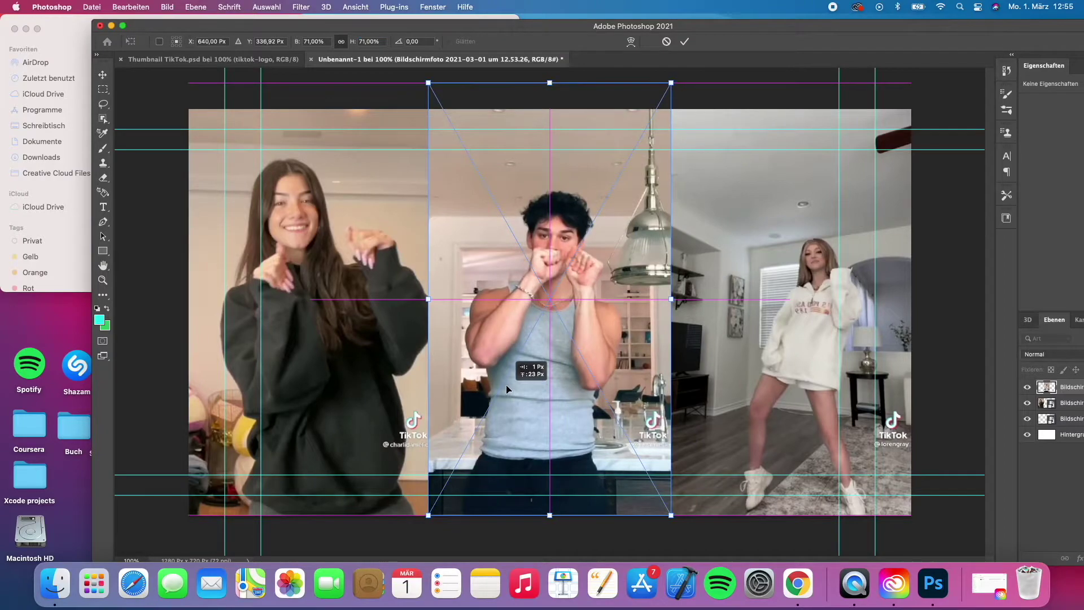
click(686, 44)
Rearrange the three screenshots into their slots and raise the 12.53.01 layer.
drag(573, 309, 635, 330)
drag(301, 378, 350, 387)
drag(536, 421, 543, 446)
double_click(633, 26)
drag(979, 405, 1004, 374)
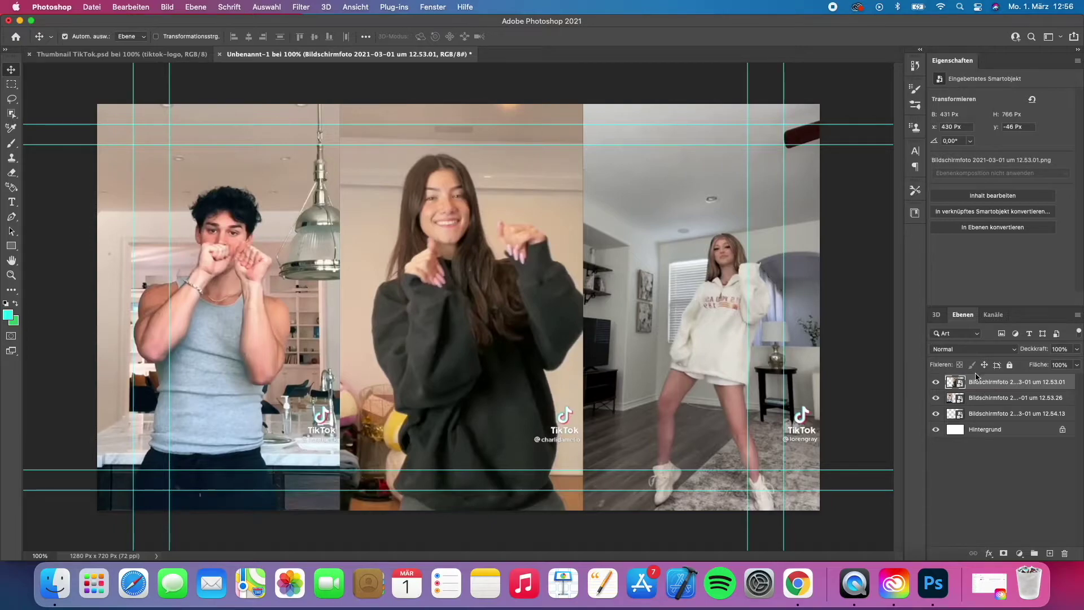
Nudge the middle screenshot left until it butts against the left one.
mouse_move(462, 376)
mouse_down()
mouse_move(441, 377)
mouse_move(456, 378)
mouse_up()
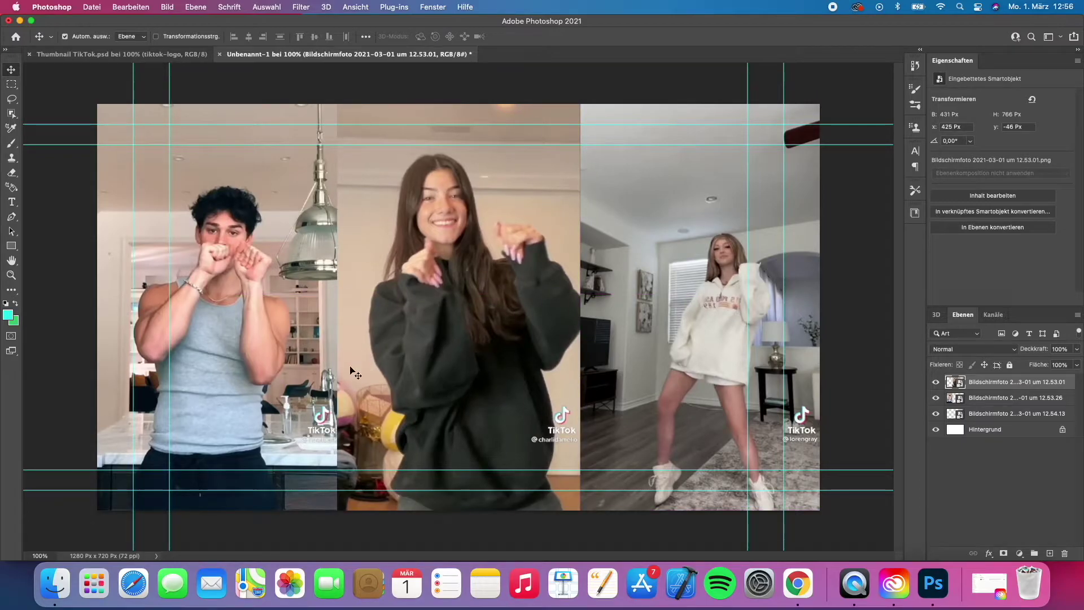
scroll(348, 365, up, 5)
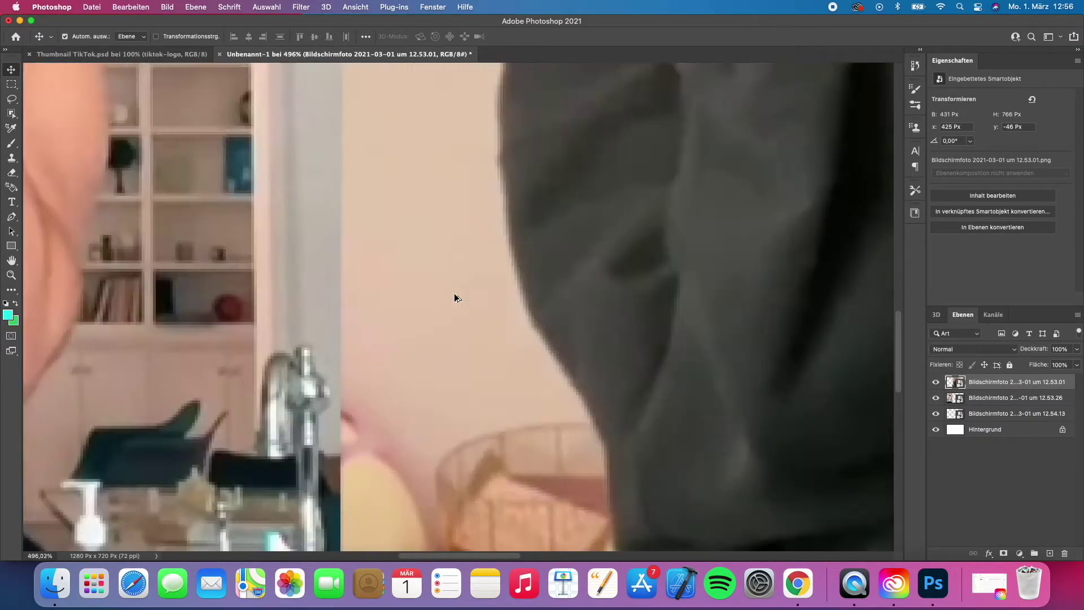
scroll(457, 298, down, 5)
drag(488, 312, 512, 310)
drag(569, 329, 549, 323)
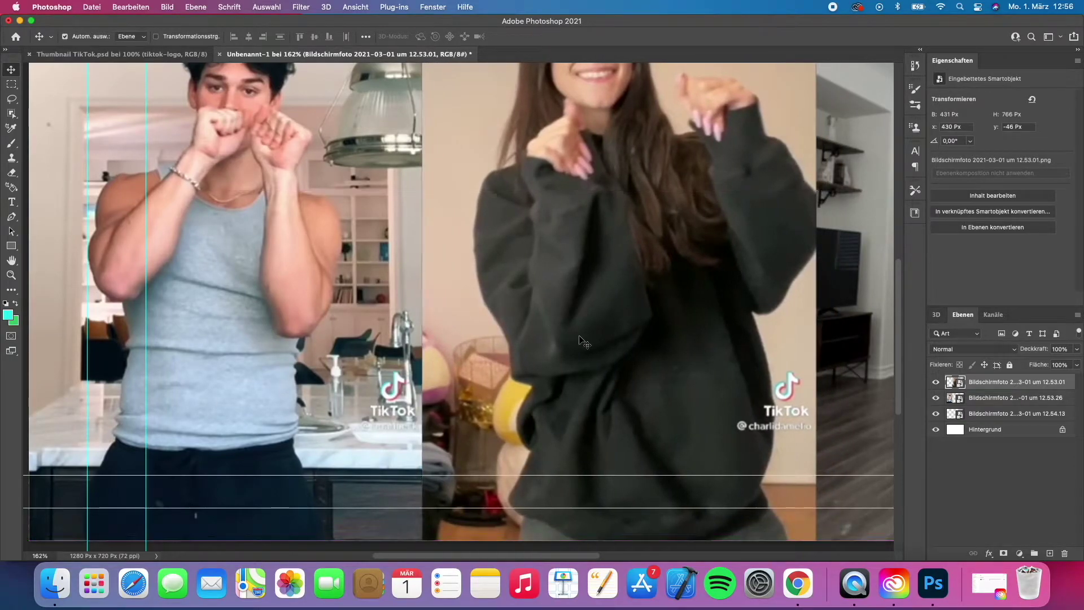
scroll(641, 305, down, 5)
scroll(511, 305, up, 3)
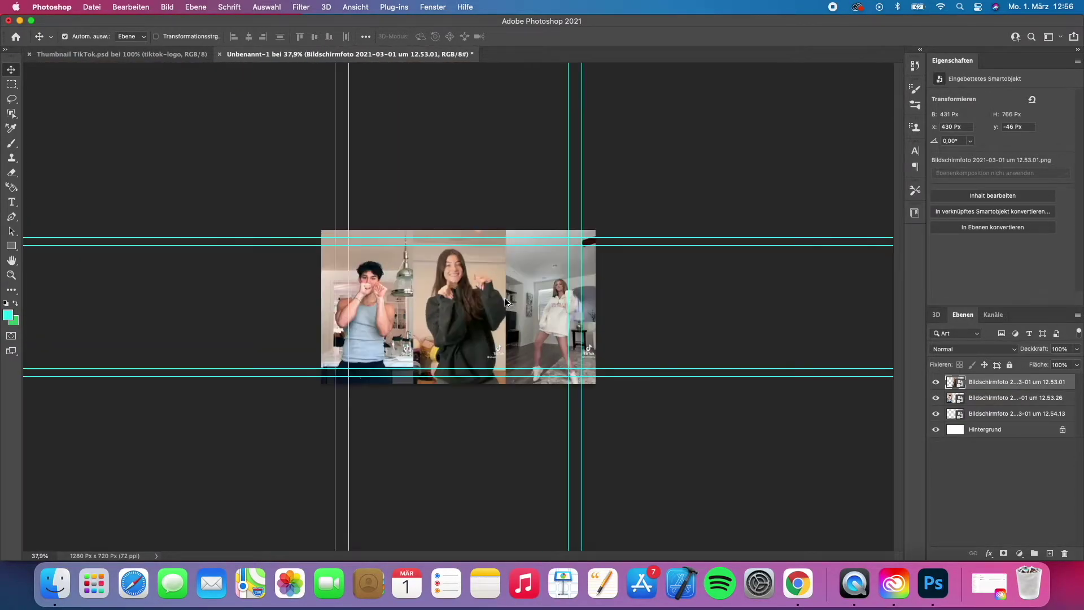
click(178, 54)
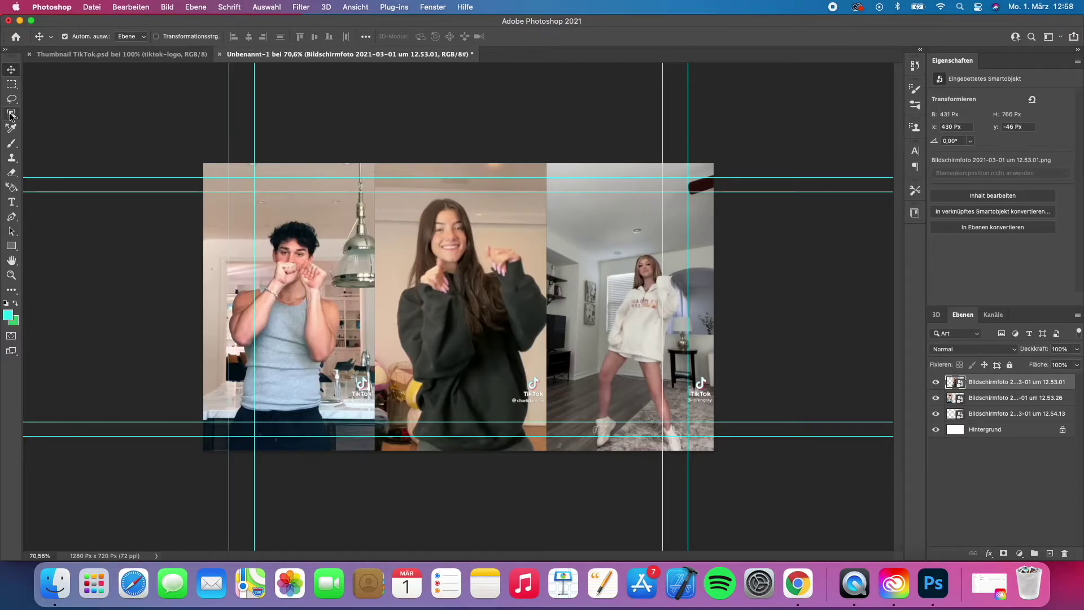
Select the middle girl with the Object Selection tool, including her raised hand.
click(12, 113)
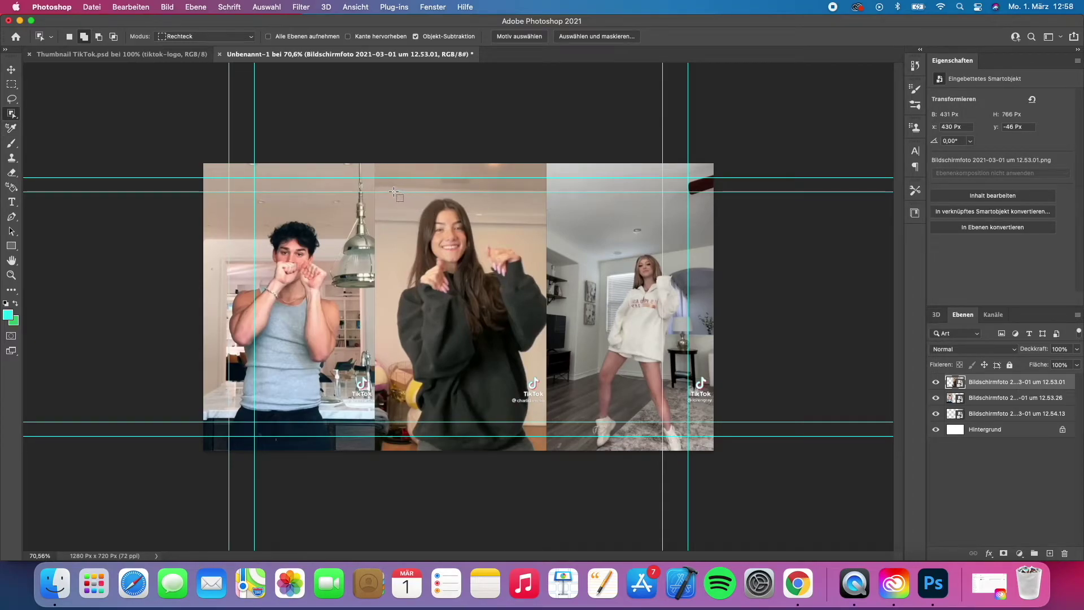
drag(393, 192, 559, 453)
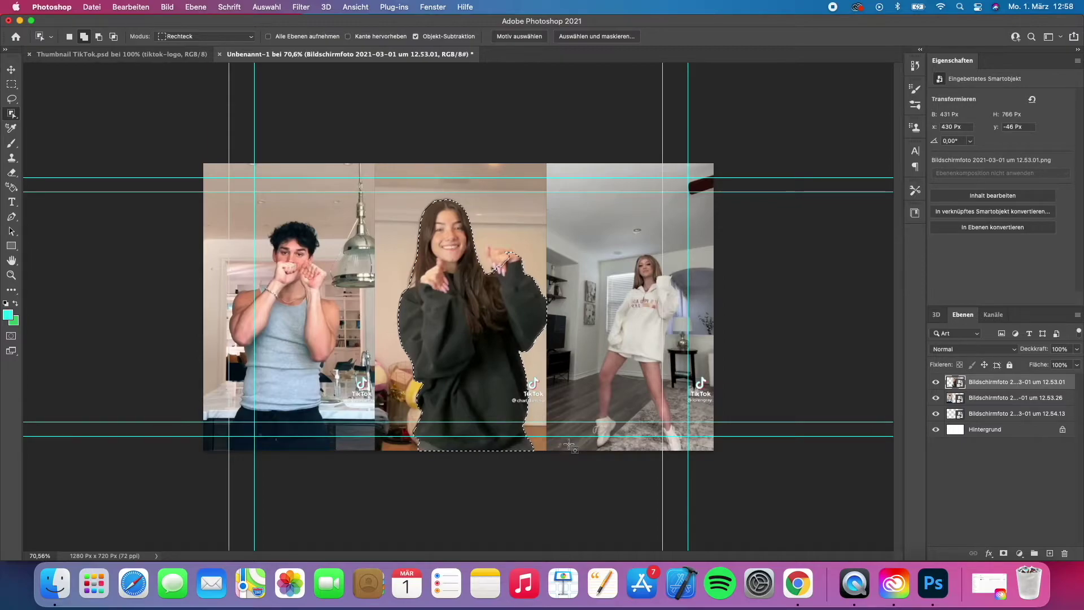
key(alt)
scroll(503, 257, up, 4)
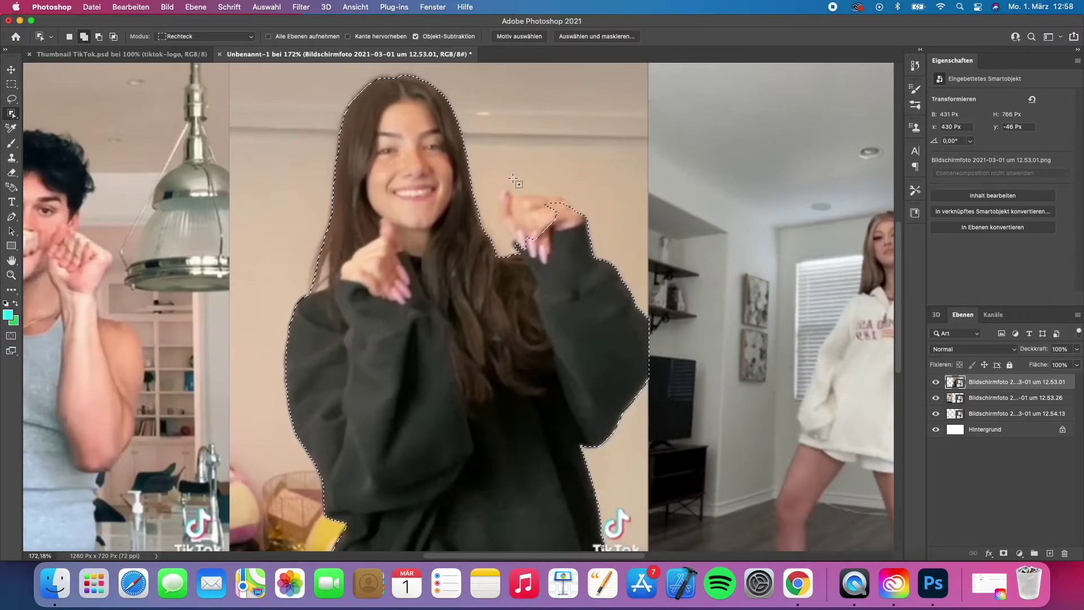
drag(496, 177, 612, 272)
click(609, 37)
Invert the refined selection and mask the middle screenshot layer to cut out the girl.
scroll(975, 302, down, 5)
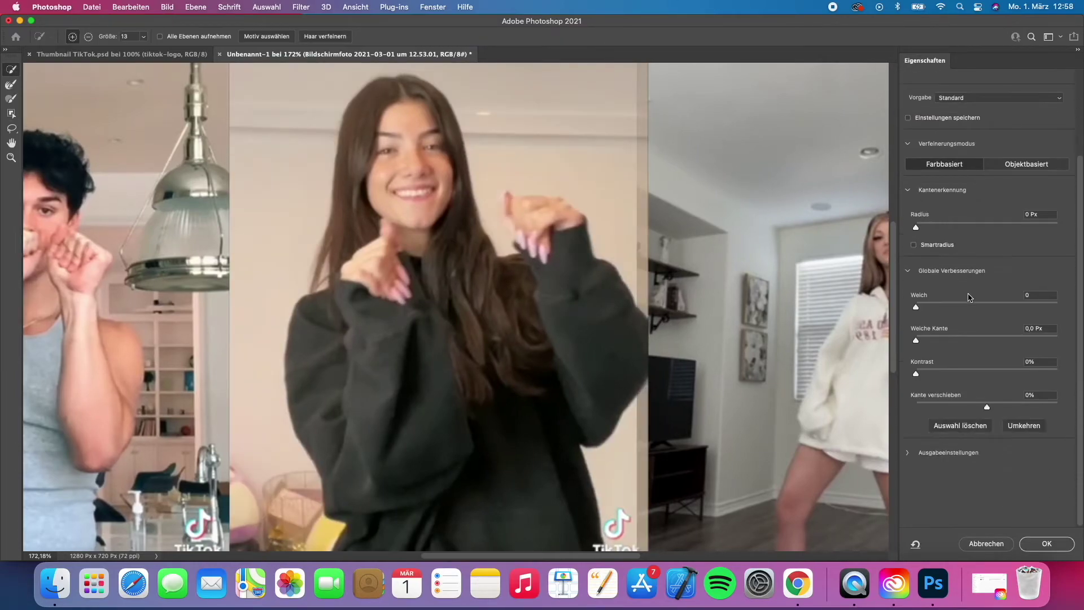
click(1028, 429)
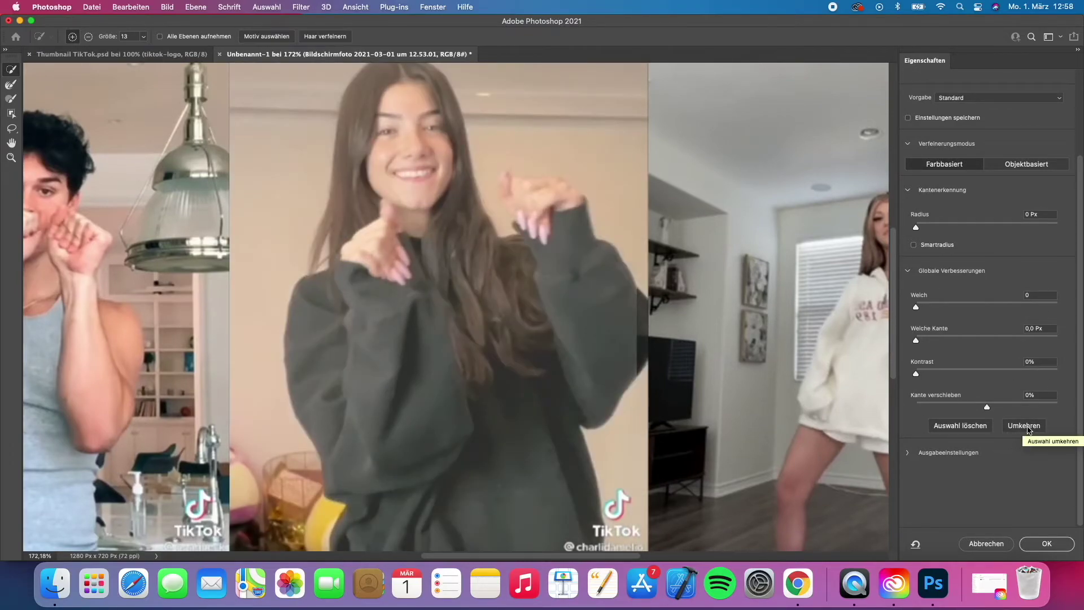
click(1047, 543)
click(1002, 554)
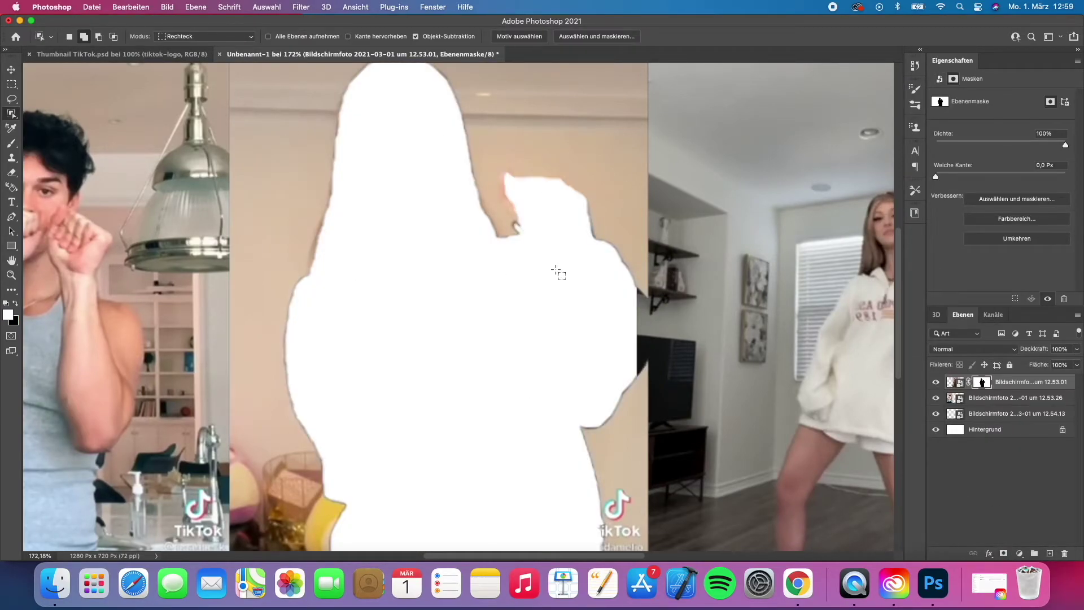
key(super+0)
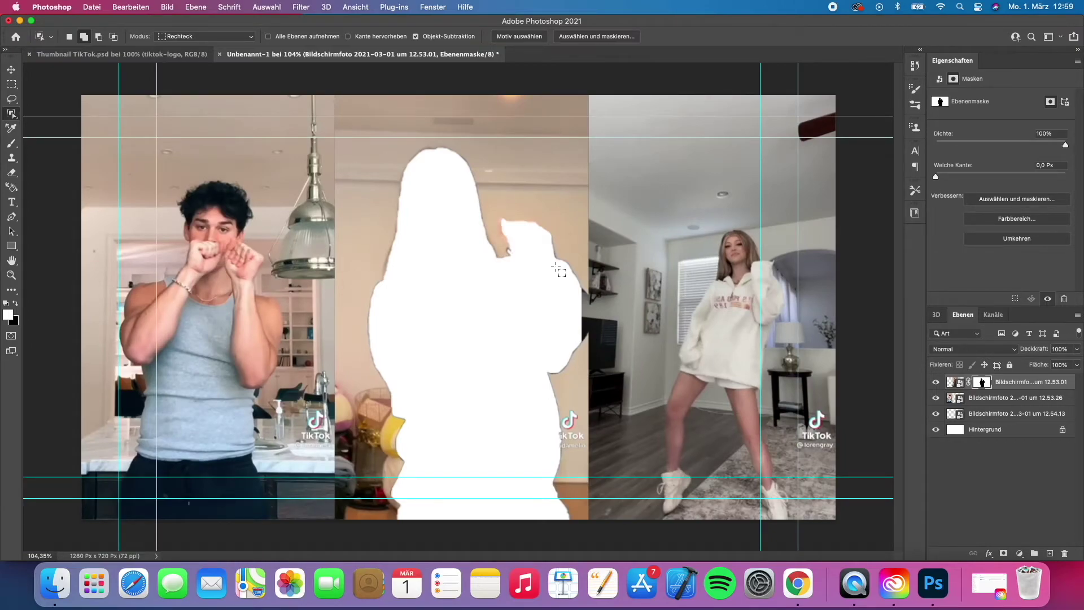
Place tiktok-logo.png from the TikTok YouTube folder onto the thumbnail canvas.
drag(53, 22, 95, 25)
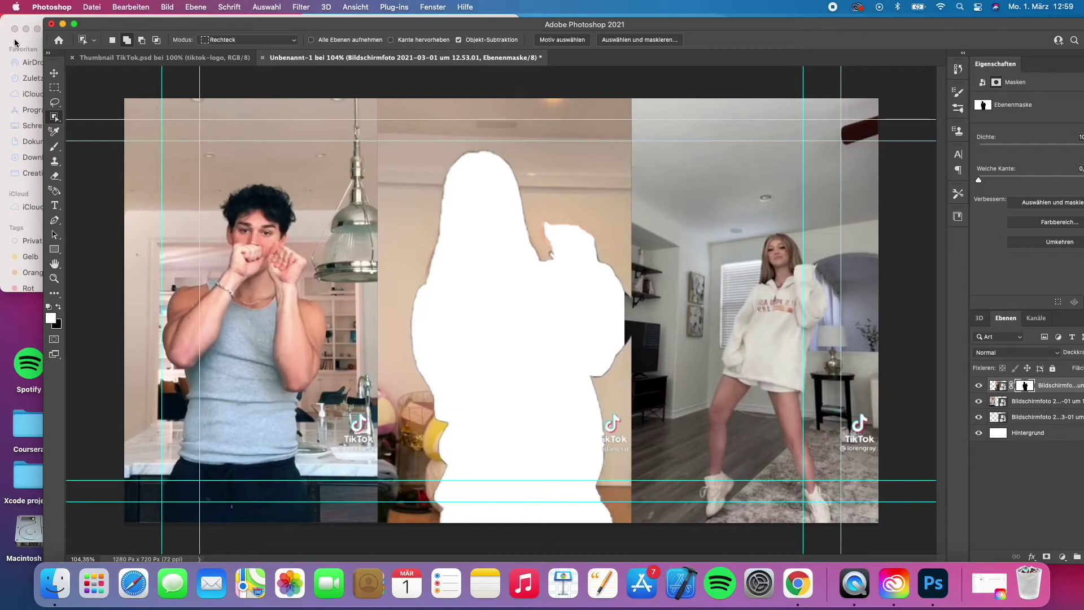
click(17, 44)
click(117, 28)
click(117, 28)
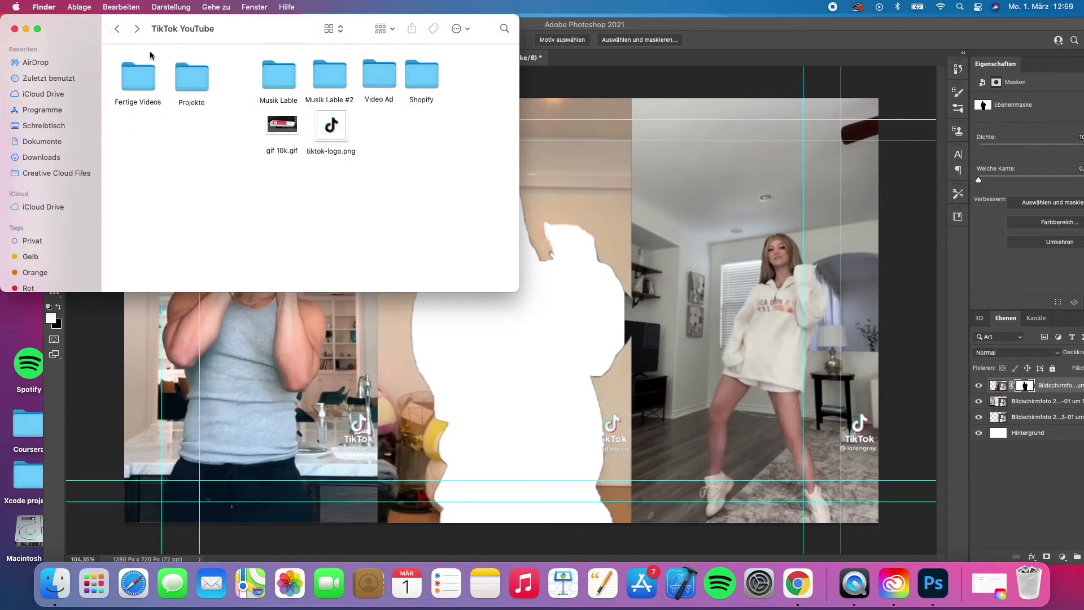
drag(332, 127, 642, 373)
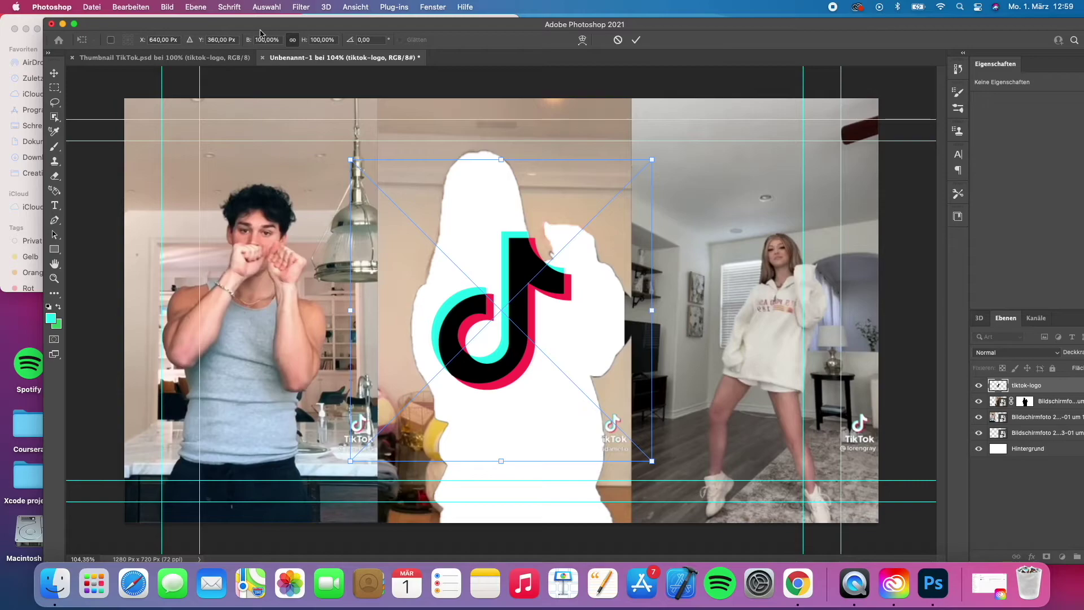
double_click(77, 25)
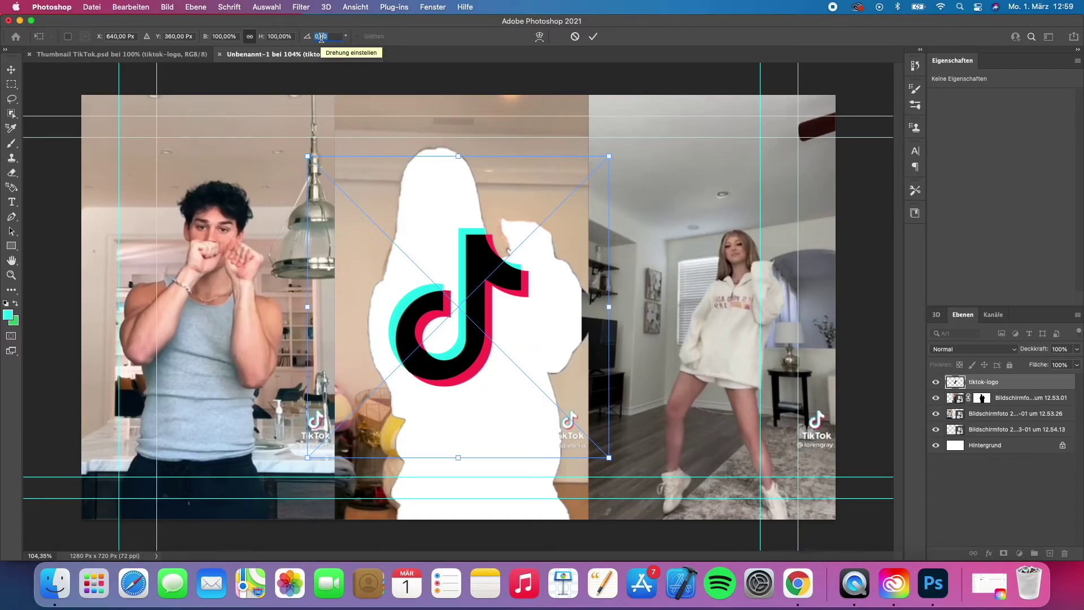
Rotate the placed TikTok logo by 55°.
text(55)
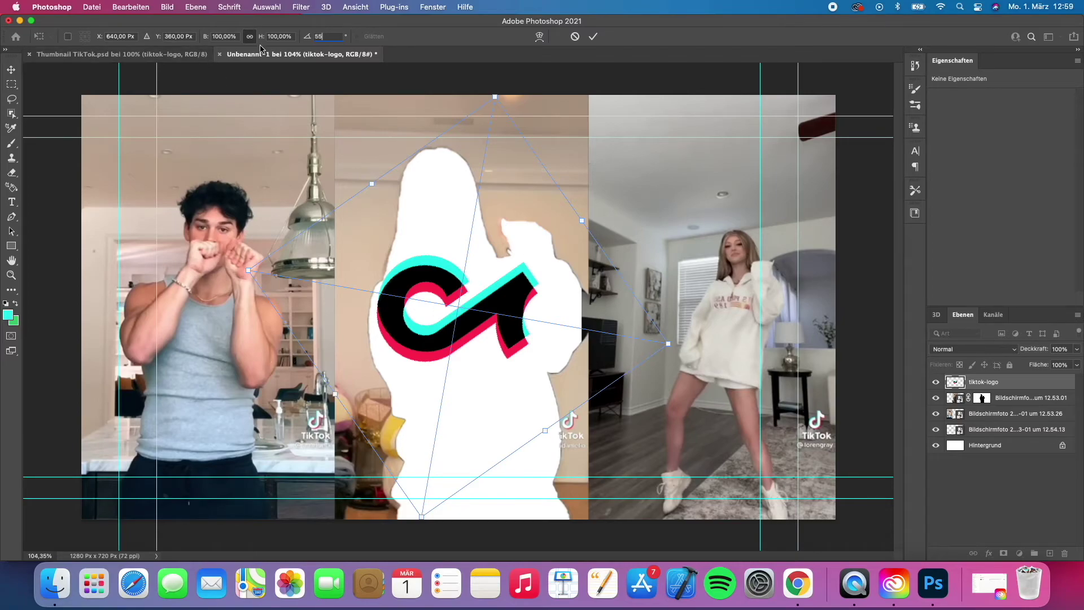
click(289, 37)
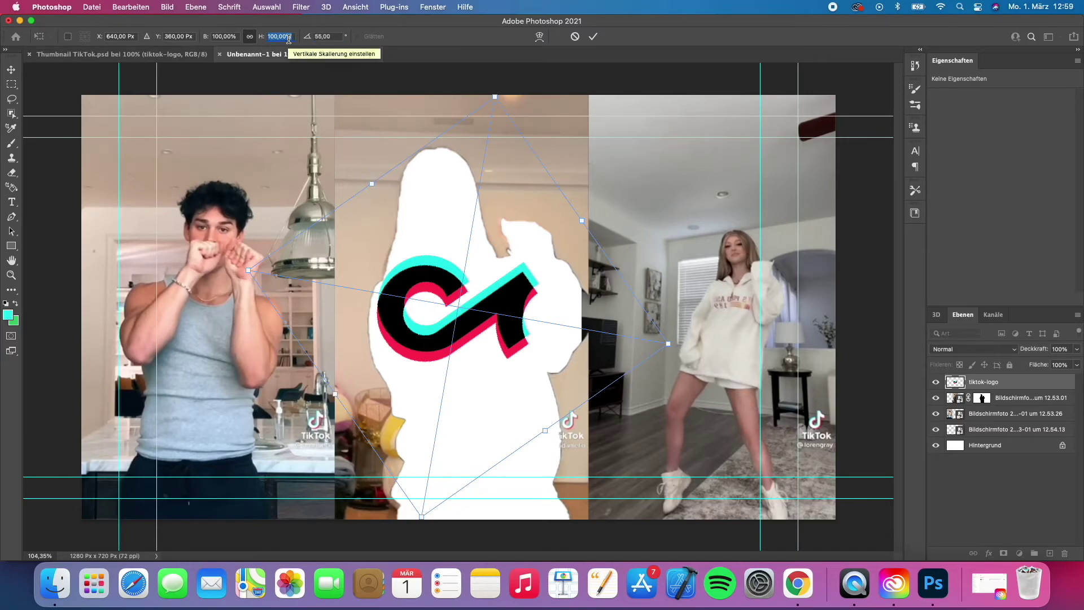
Scale the tilted logo to 260% height and shift it up and right over the centre.
text(220)
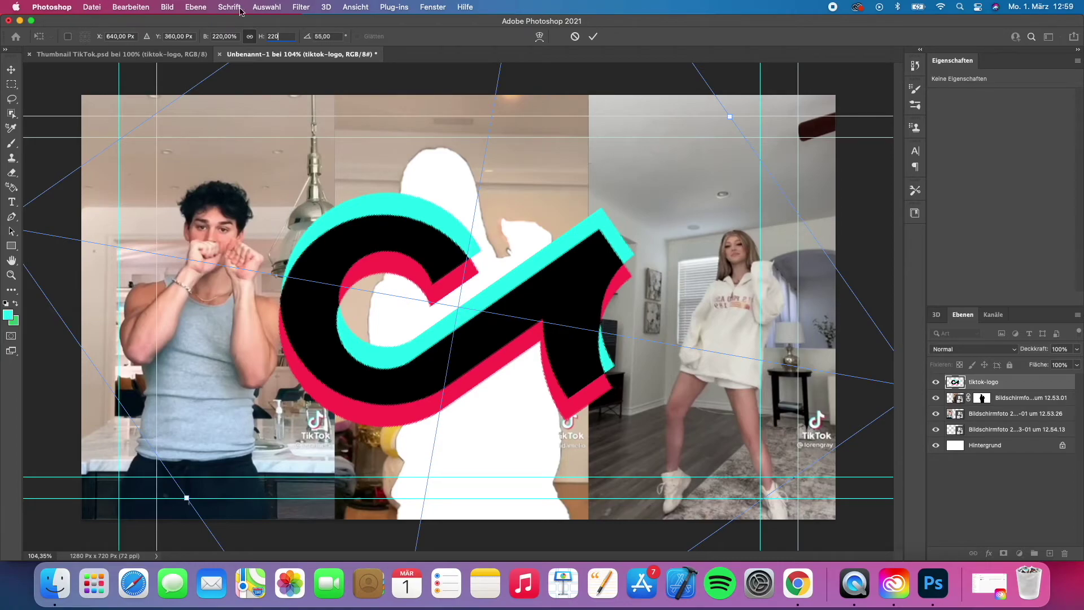
key(BackSpace)
key(BackSpace)
key(BackSpace)
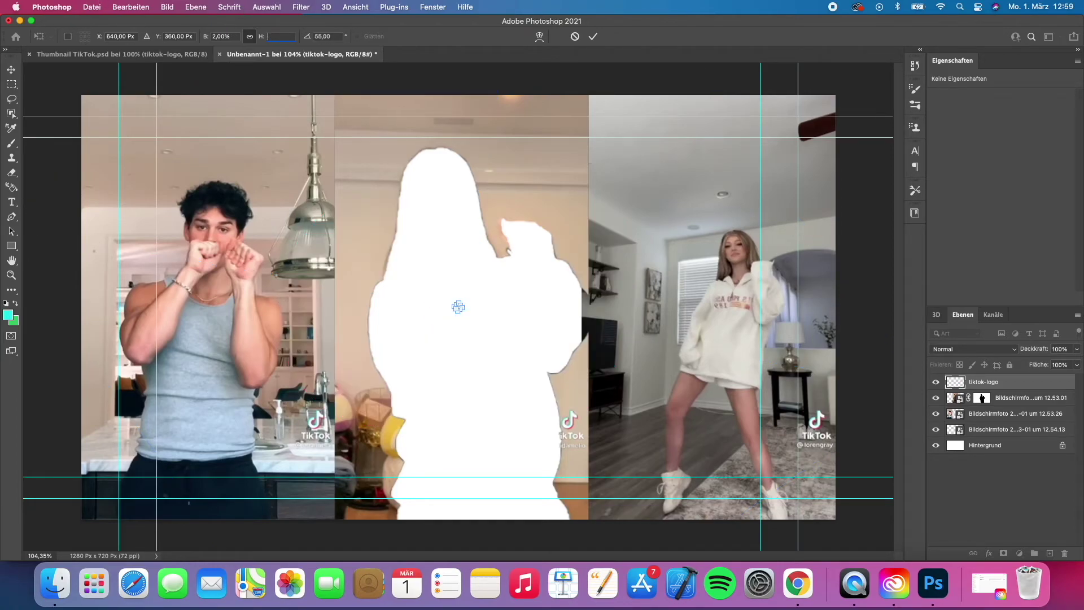
text(240)
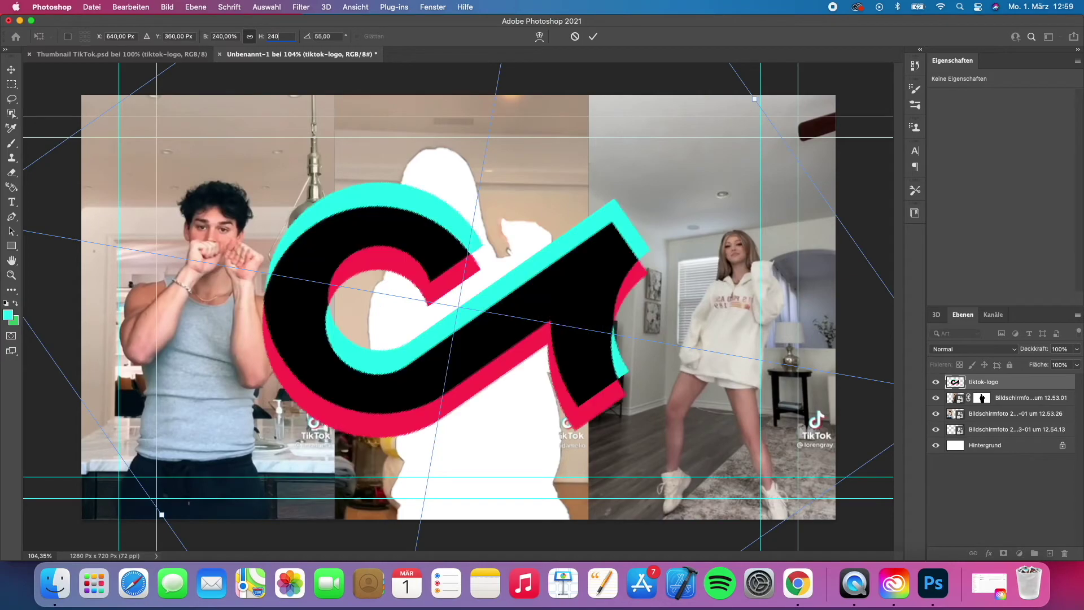
drag(461, 316, 498, 249)
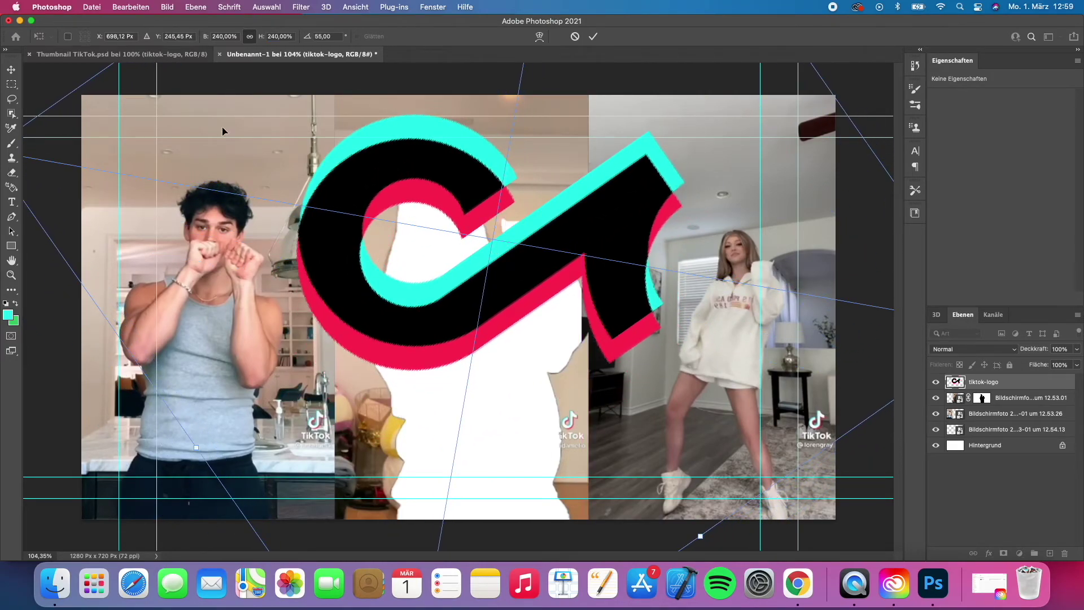
click(275, 36)
text(260)
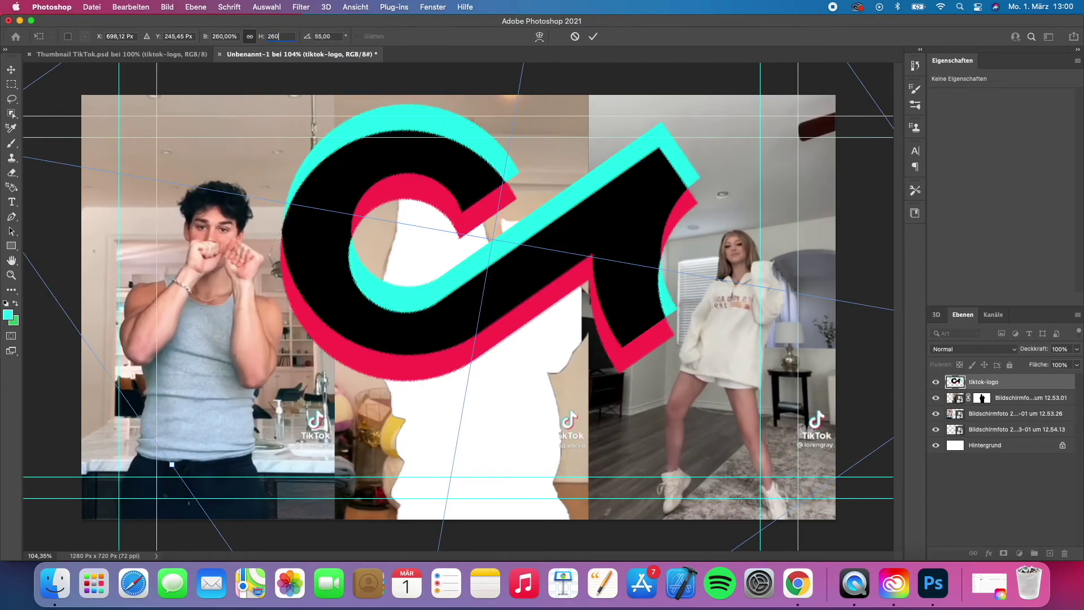
mouse_move(381, 197)
mouse_down()
mouse_move(383, 185)
mouse_move(394, 207)
mouse_up()
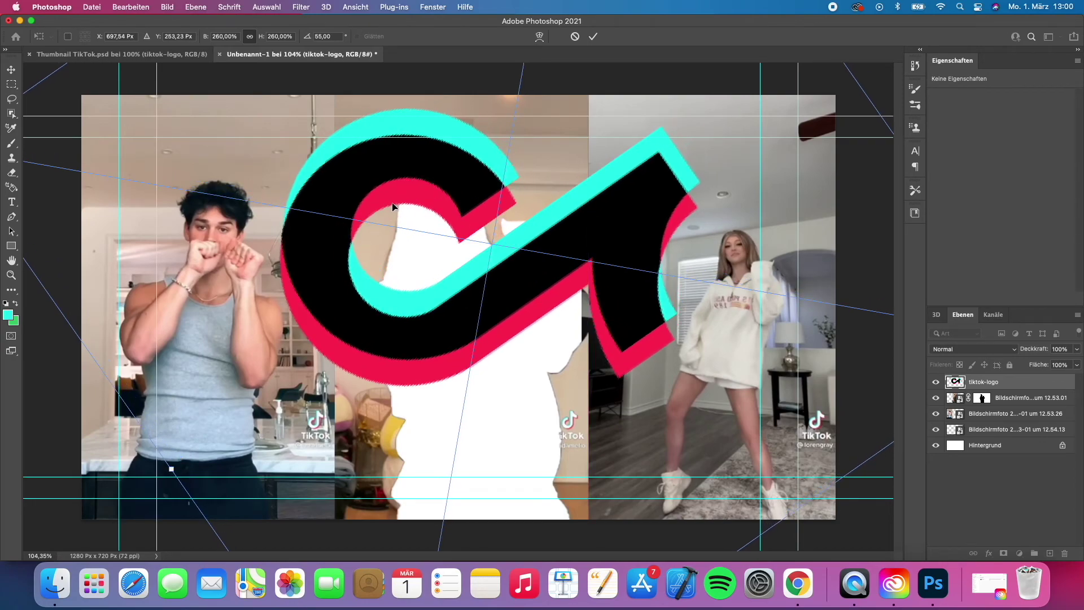
Commit the logo transform and move the girl's layer mask onto the tiktok-logo layer.
click(593, 36)
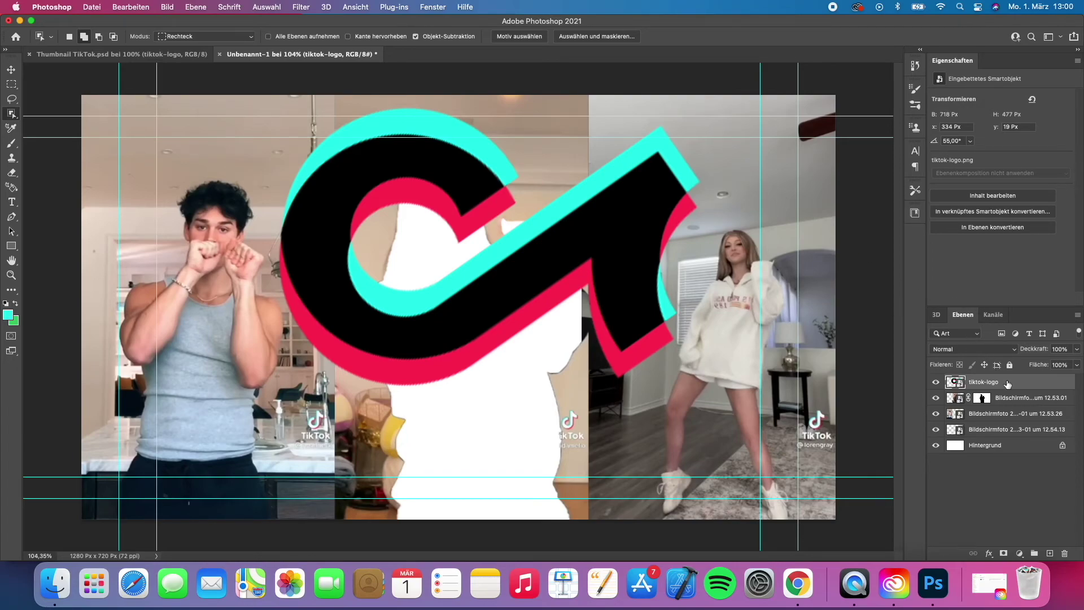
drag(983, 399, 981, 383)
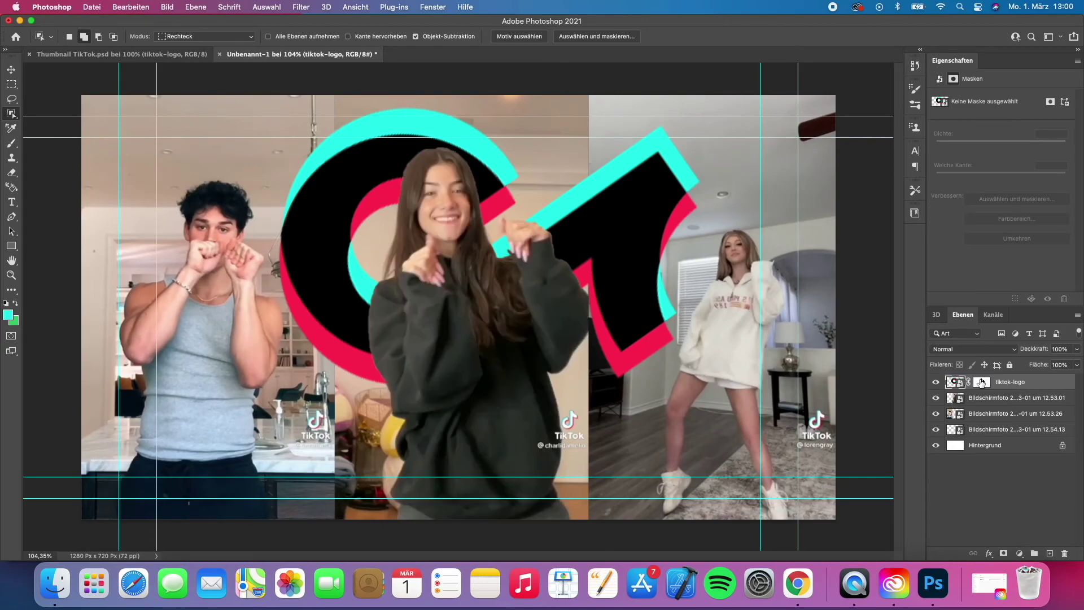